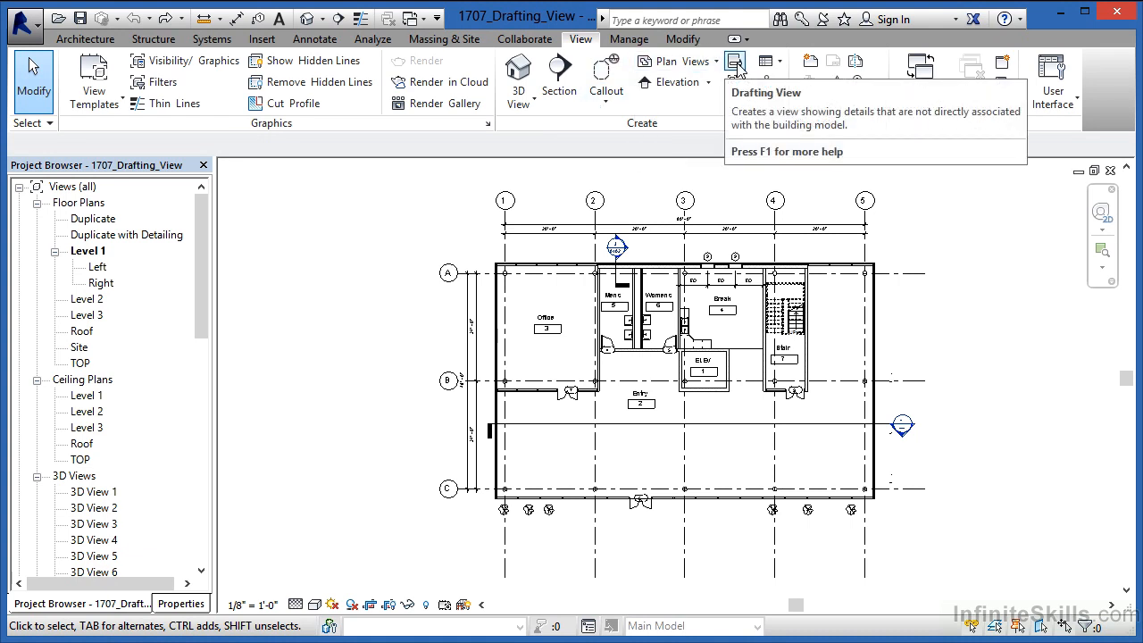
Step: Create a new drafting view named Example Drafting View at a scale of 1 1/2" = 1'-0"
left_click(737, 70)
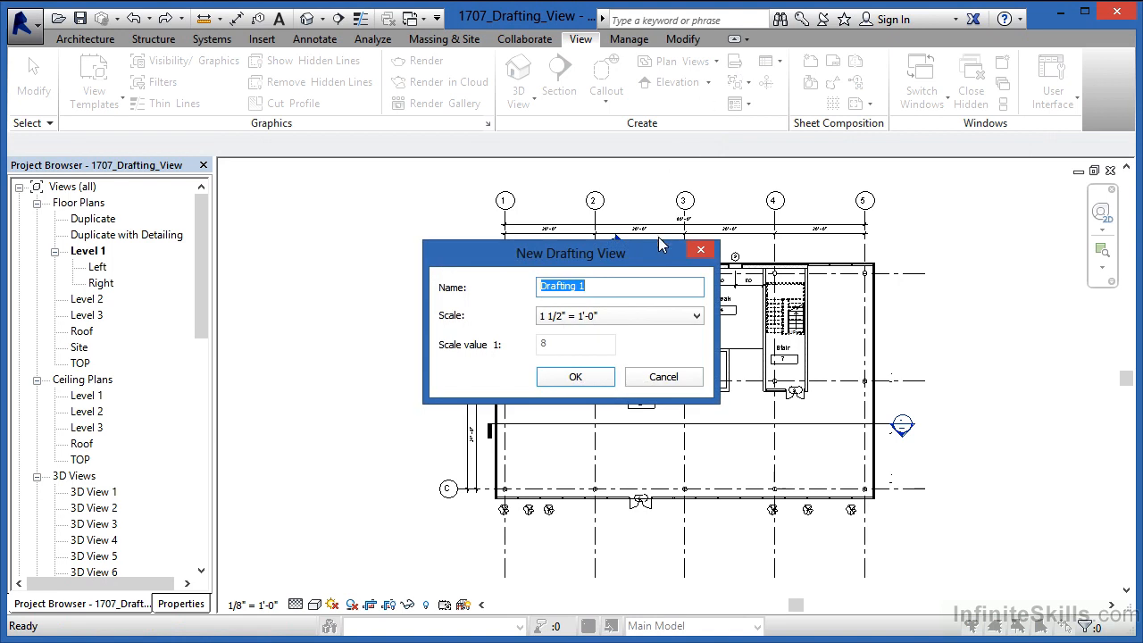
type("Ex")
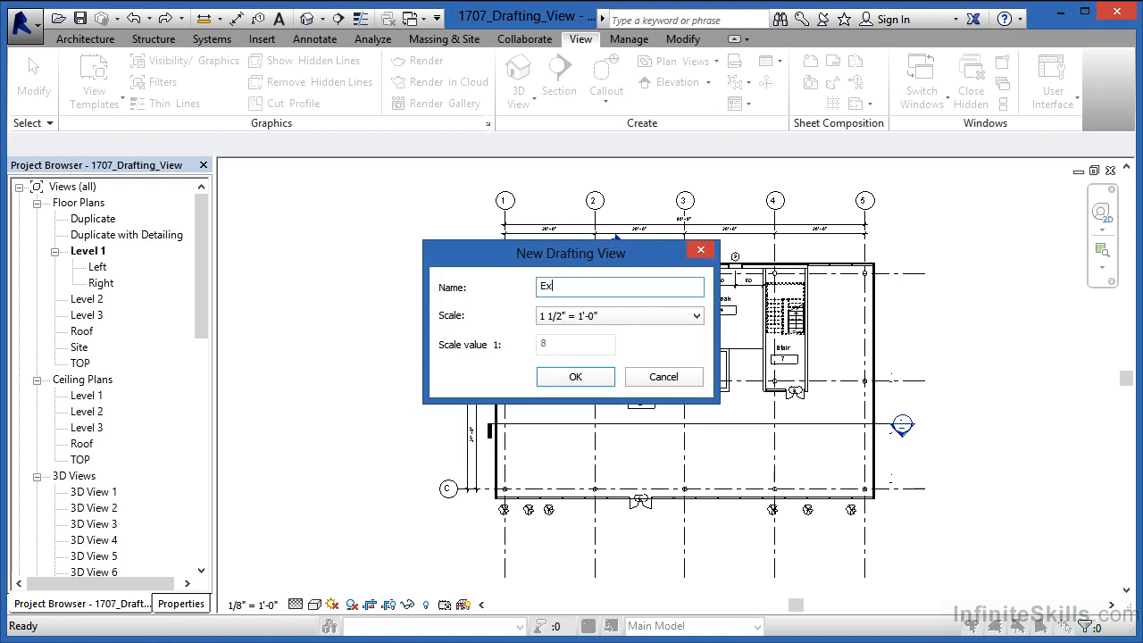
type("ample Draf")
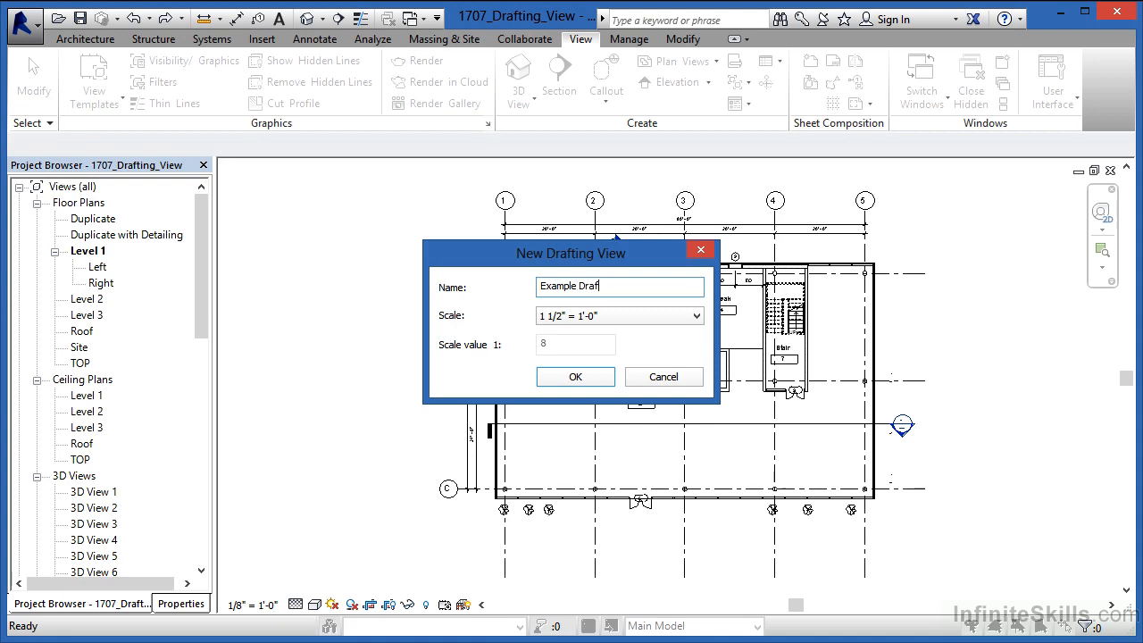
type("ting View")
left_click(628, 316)
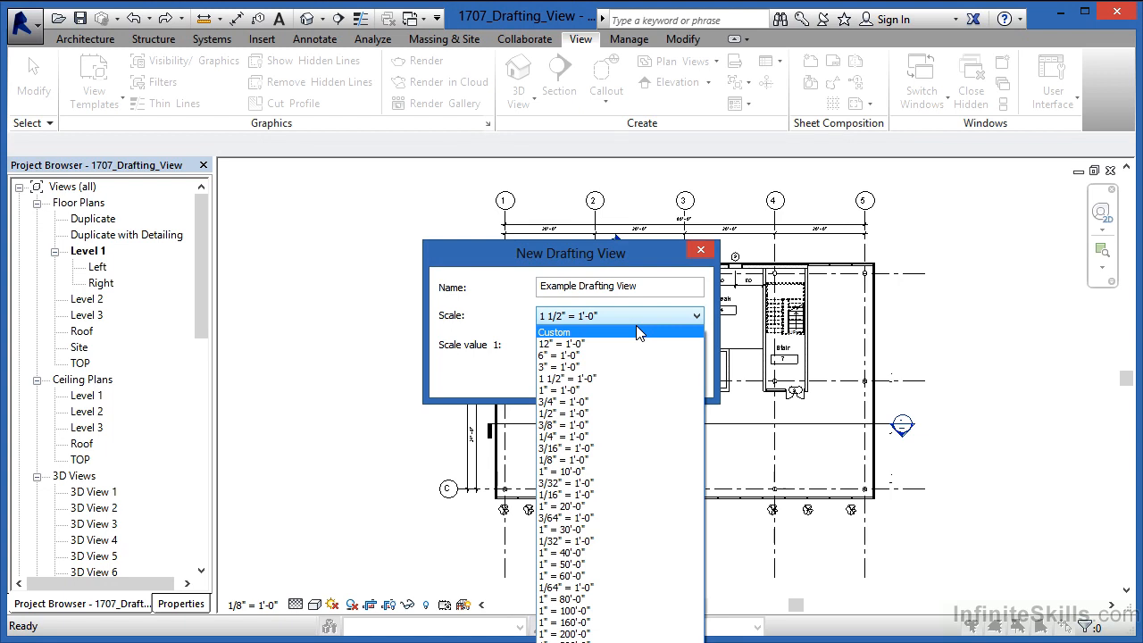
left_click(500, 313)
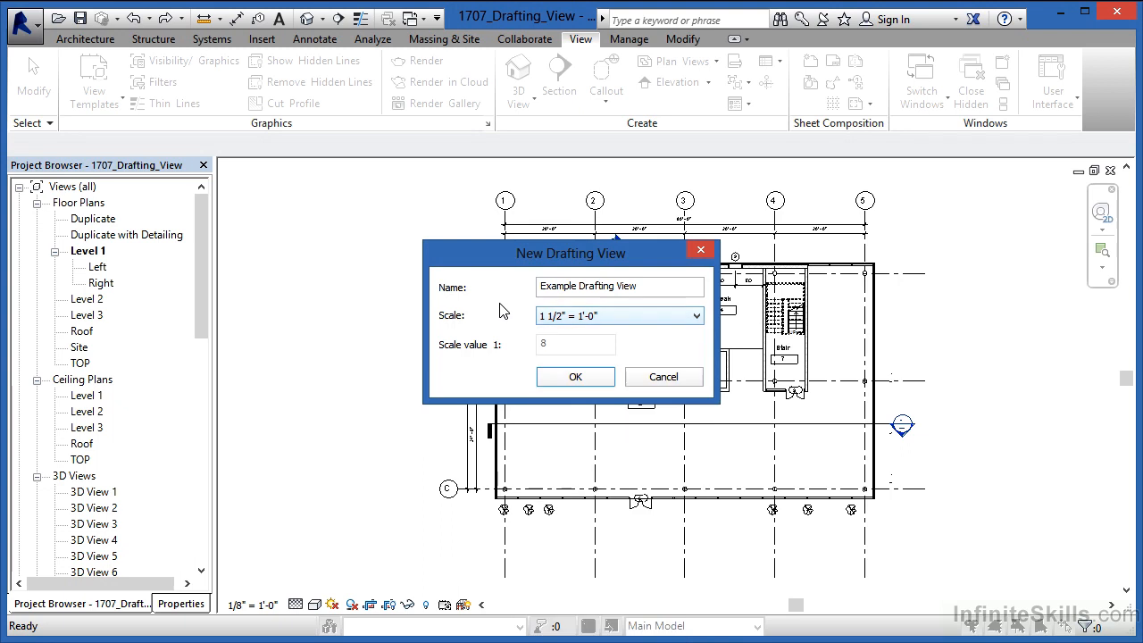
left_click(575, 379)
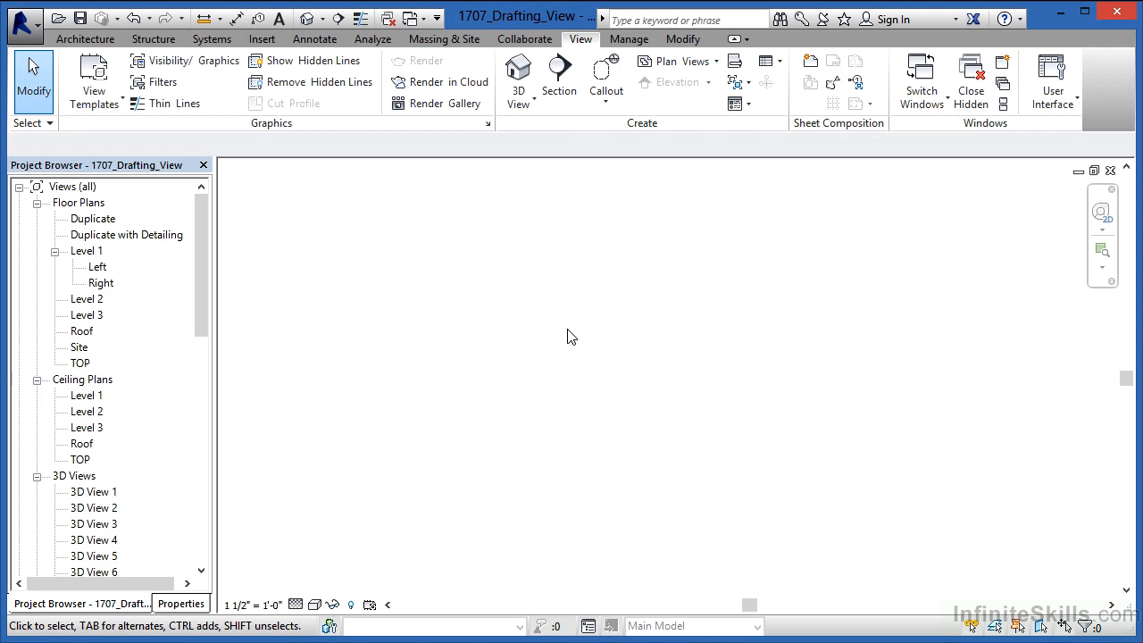
Step: Draw a horizontal detail line about 7'-0" long in the upper part of the drafting view
left_click(318, 40)
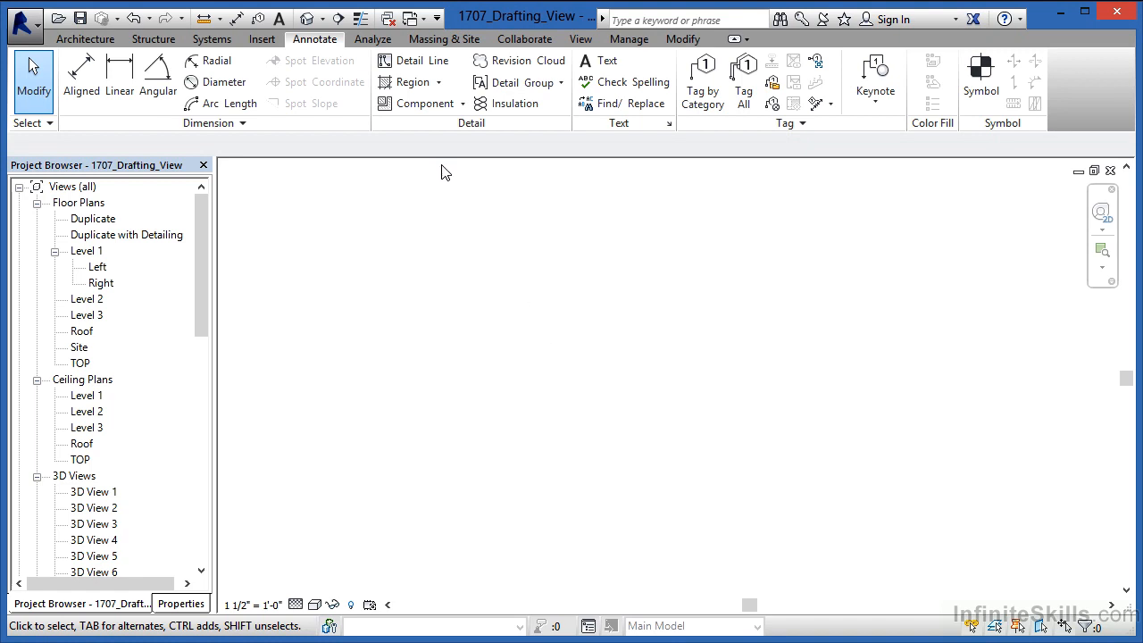
left_click(417, 64)
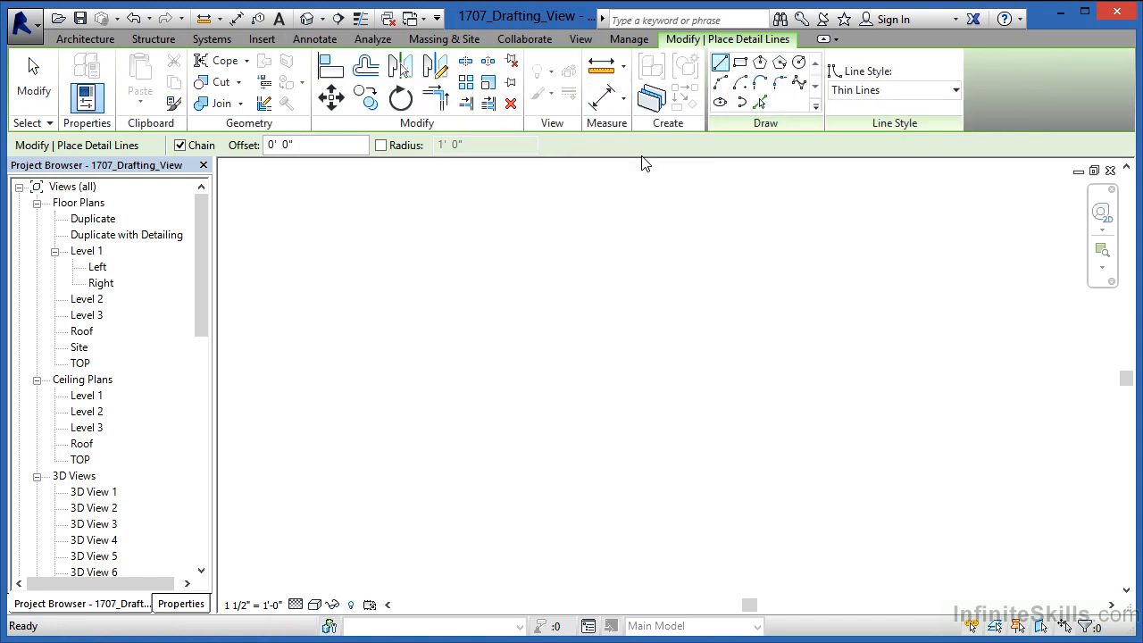
left_click(471, 284)
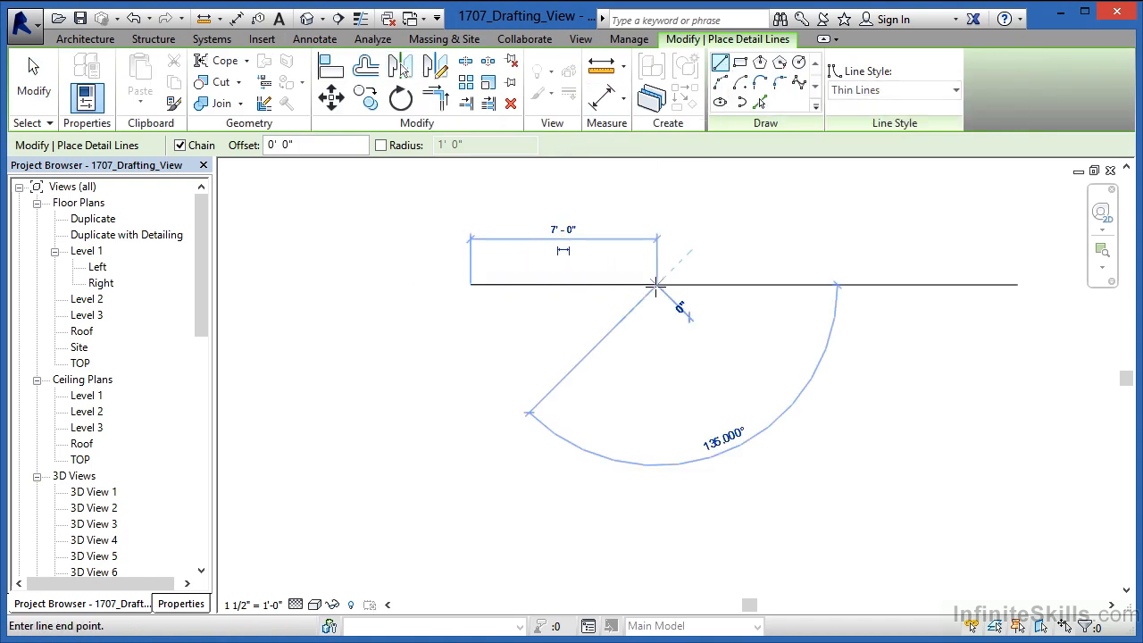
left_click(656, 284)
key("Escape")
key("Escape")
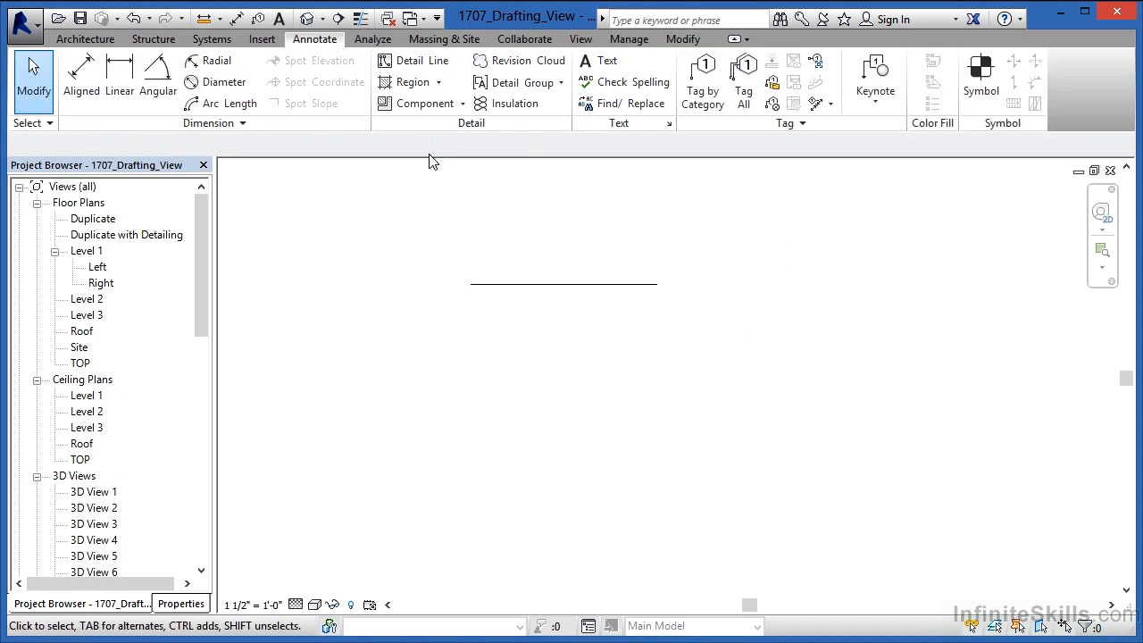
Step: Draw a detail-line circle just below the middle of the horizontal line, nearly touching it
left_click(411, 58)
left_click(798, 62)
left_click(572, 329)
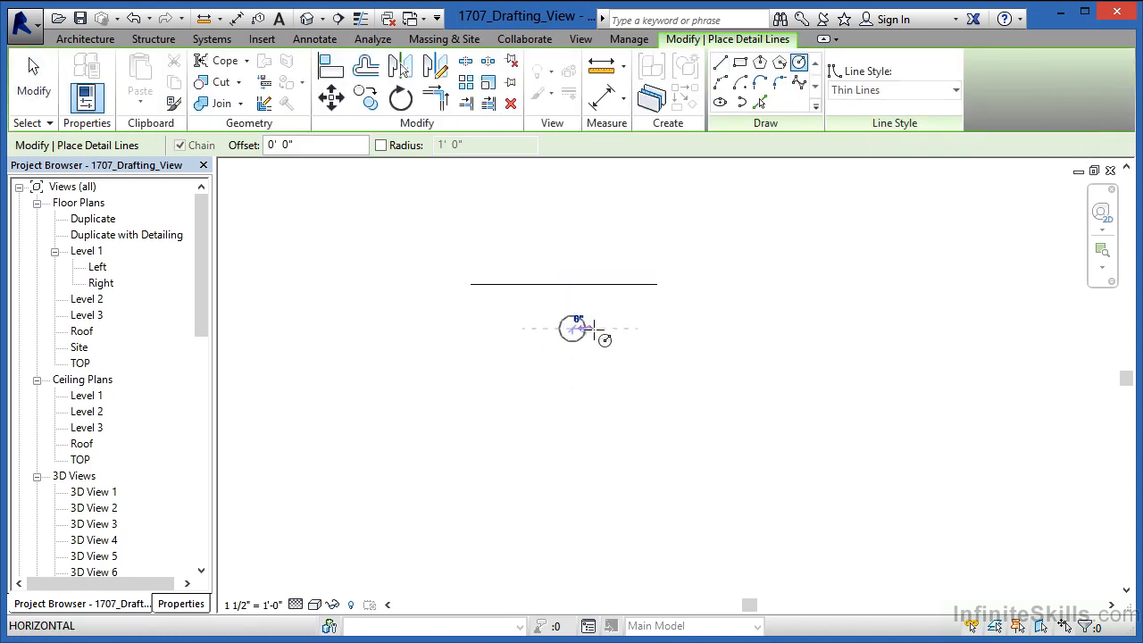
left_click(610, 319)
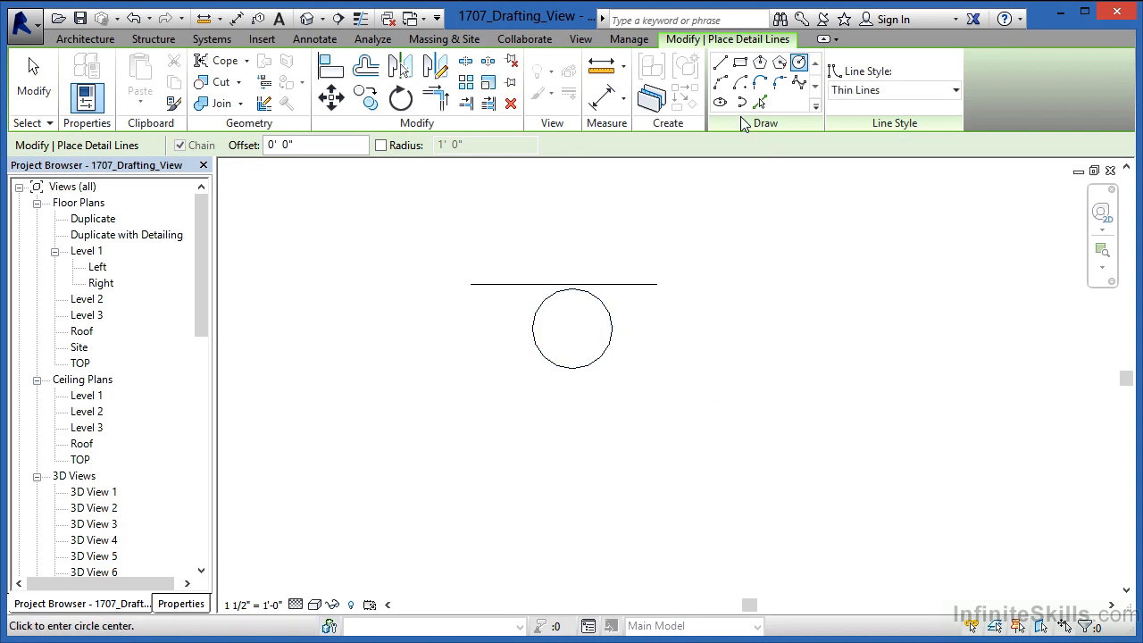
Step: Draw a start-end-radius detail arc below the circle, rising from lower left to upper right
left_click(720, 82)
left_click(500, 455)
left_click(663, 381)
left_click(545, 422)
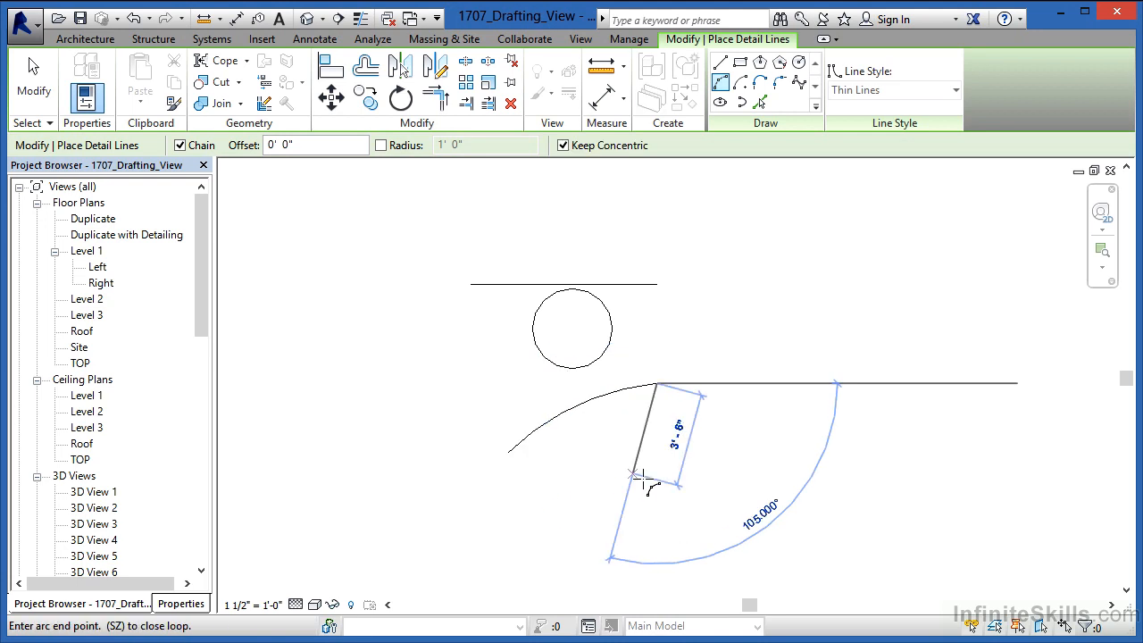
key("Escape")
key("Escape")
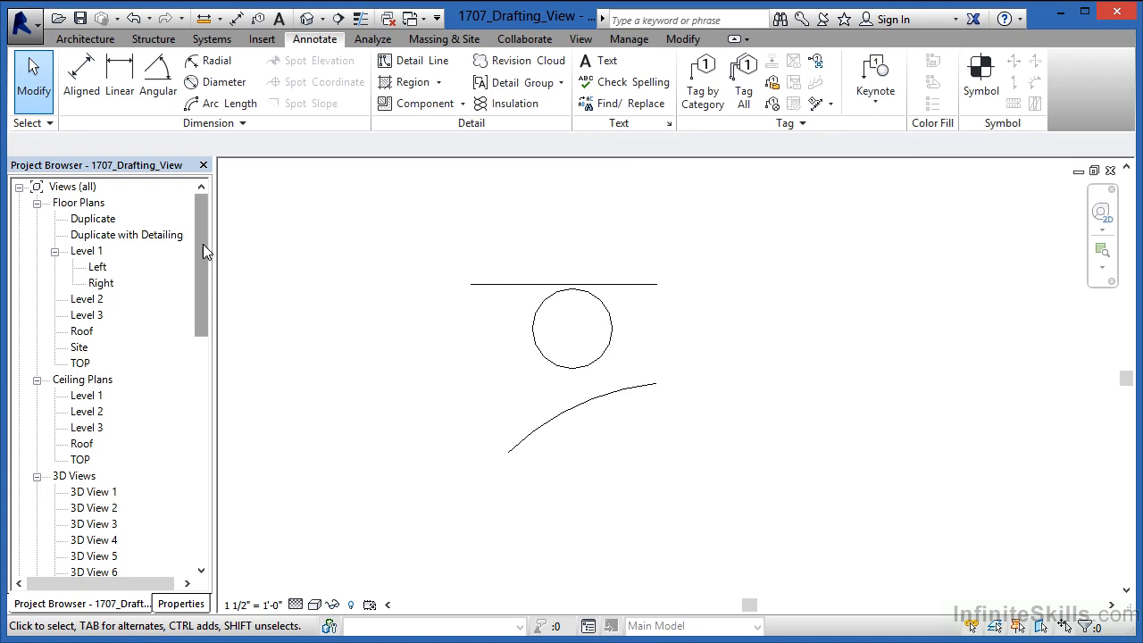
Step: Open the Full Building Section view and place a callout around the slab edge near grid 5 that references a new drafting view
left_click_drag(203, 244, 213, 420)
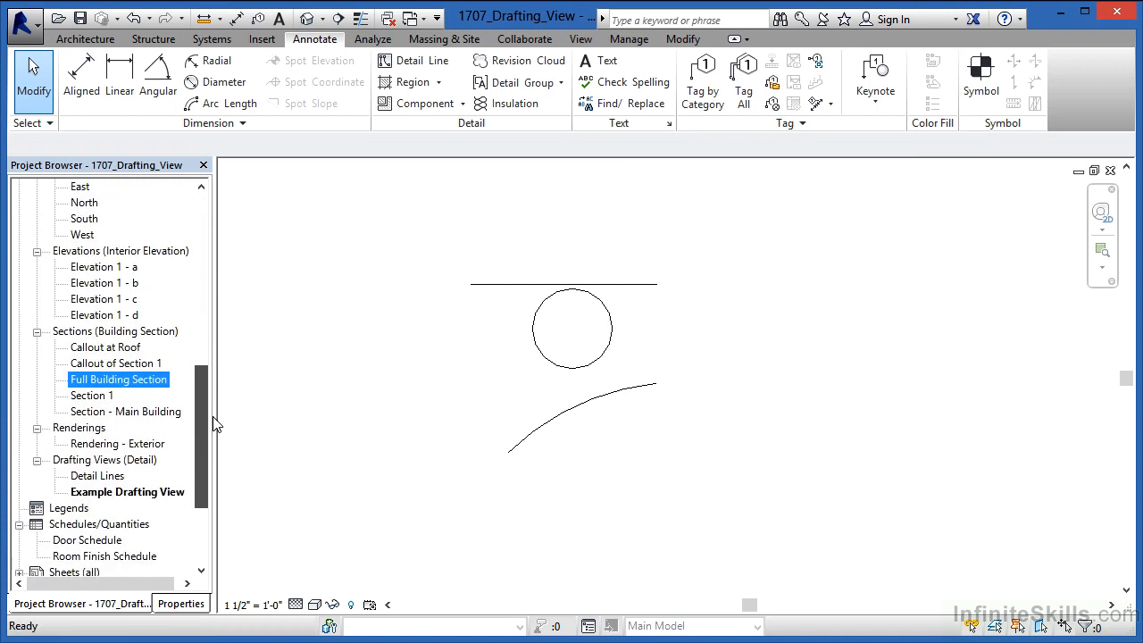
double_click(100, 386)
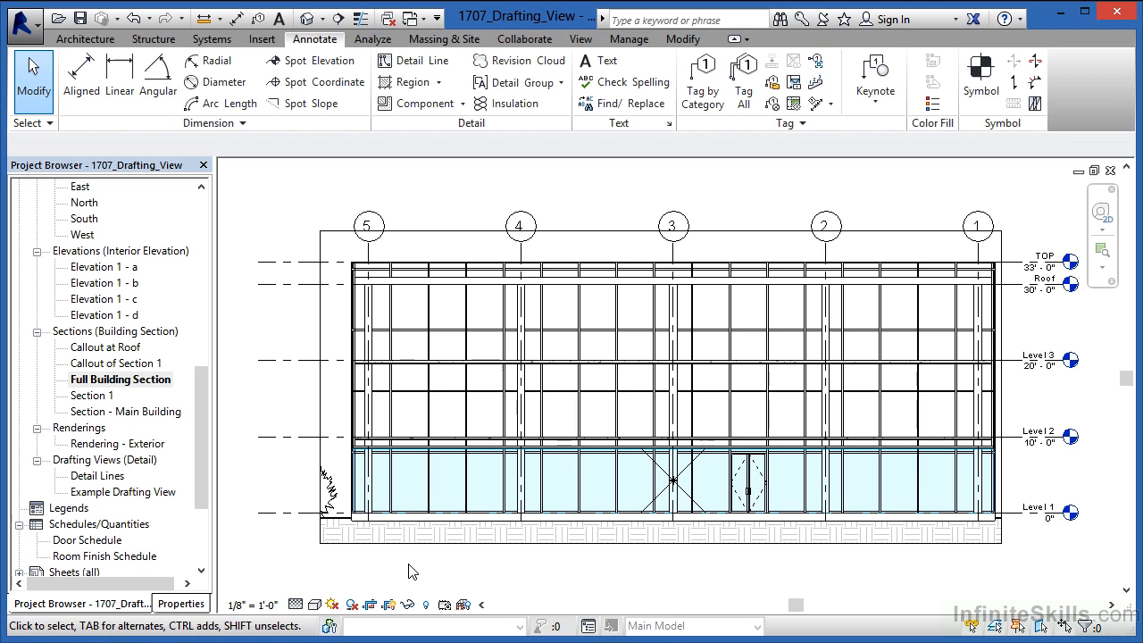
scroll(352, 526, "up", 4)
scroll(271, 512, "up", 1)
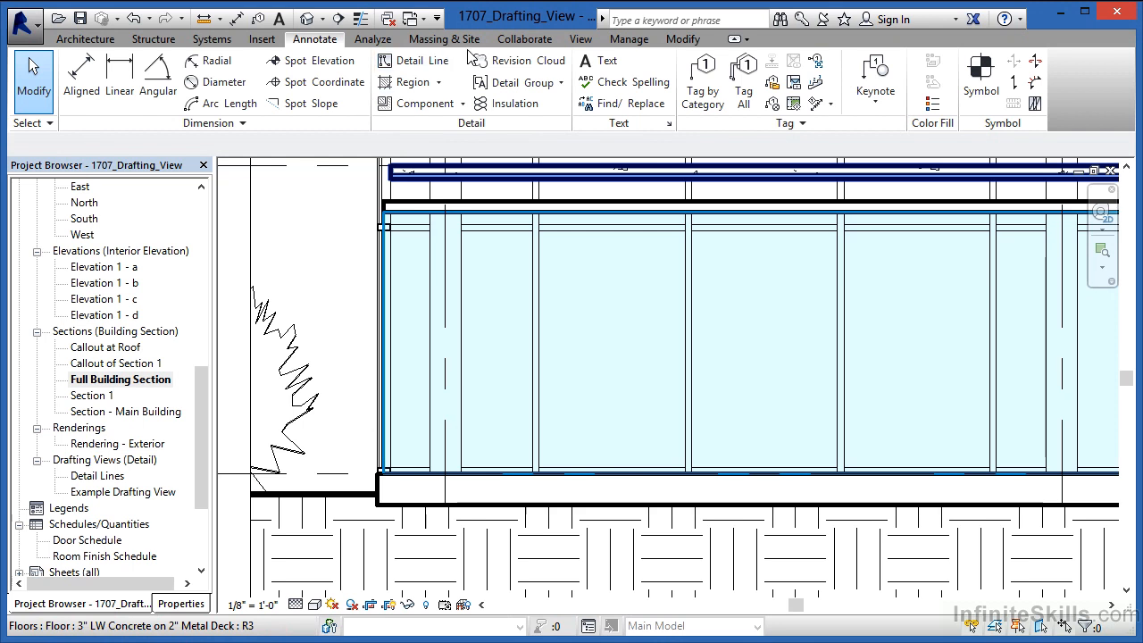
left_click(581, 40)
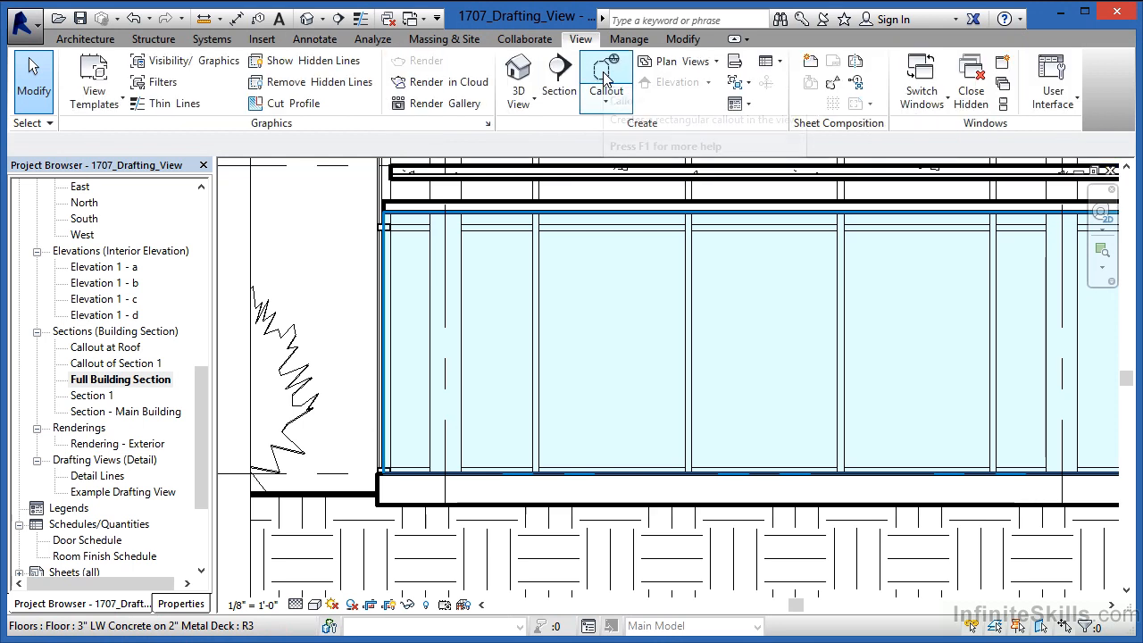
left_click(605, 77)
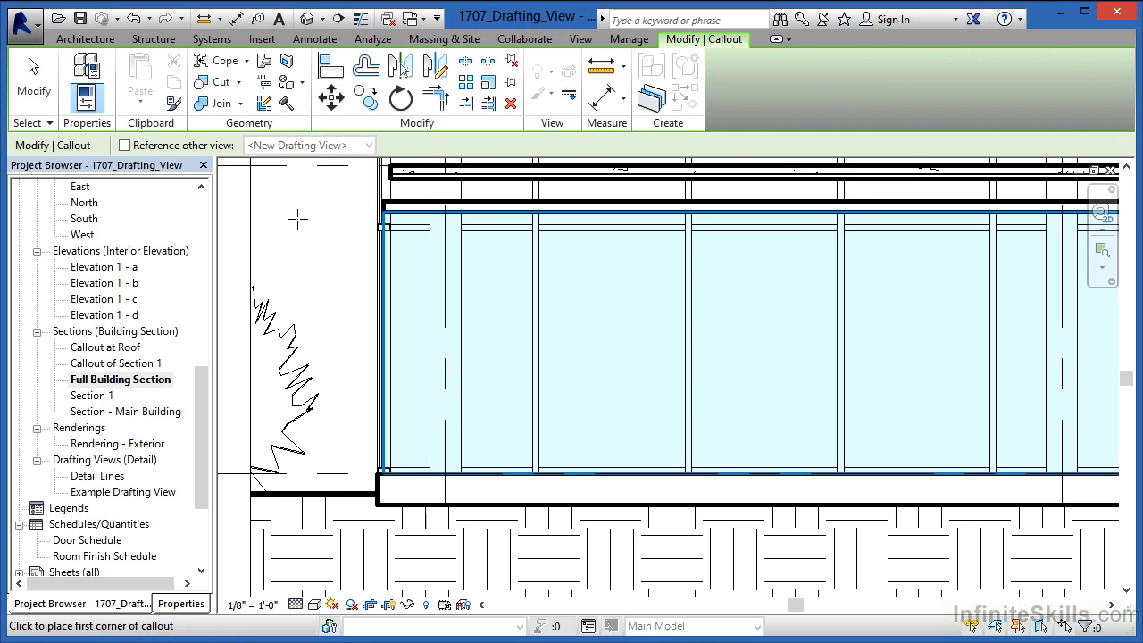
left_click(125, 146)
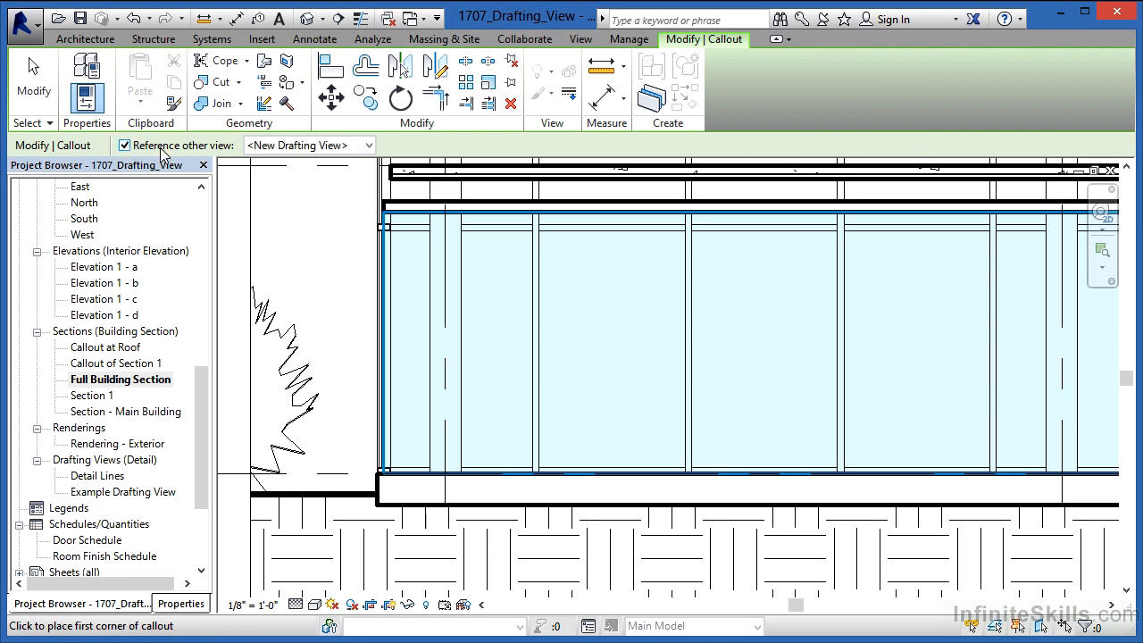
left_click(338, 147)
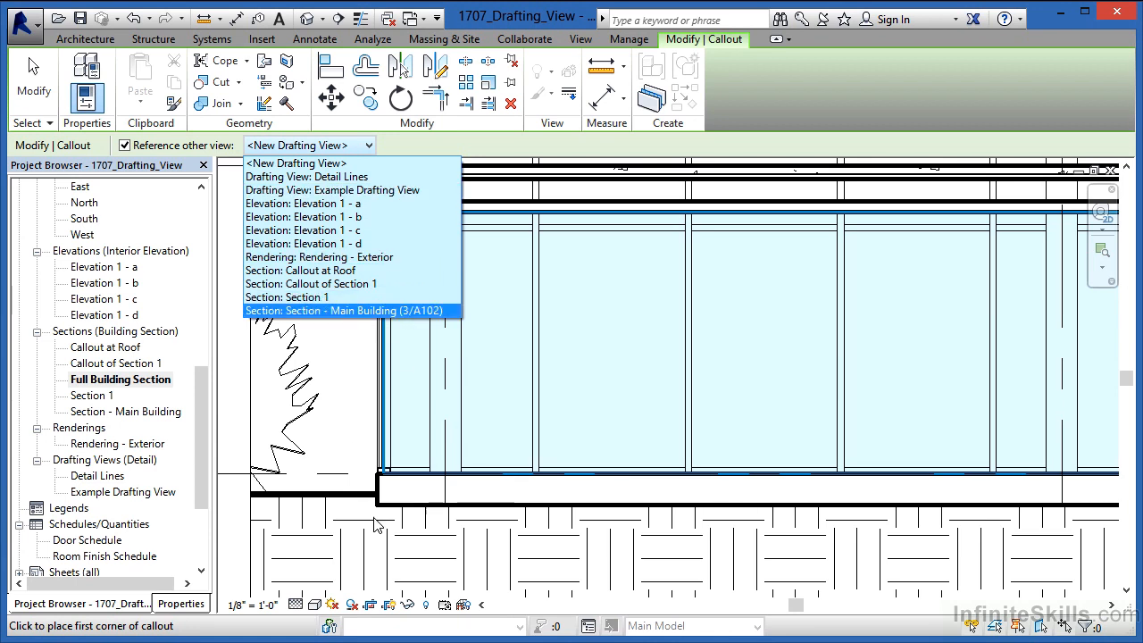
left_click(313, 169)
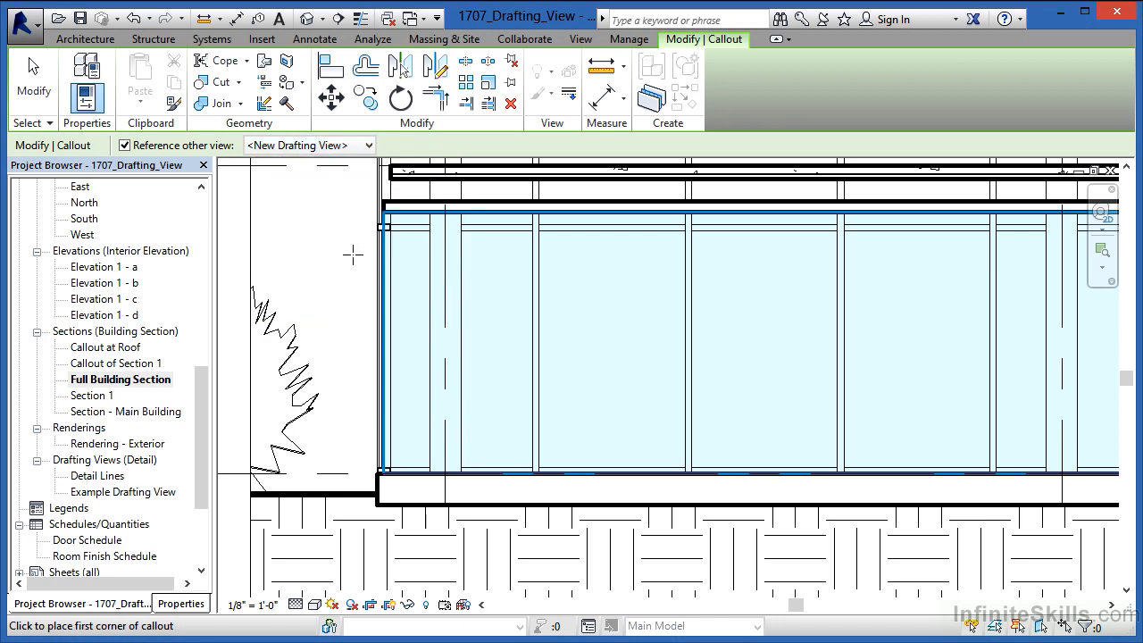
left_click(328, 537)
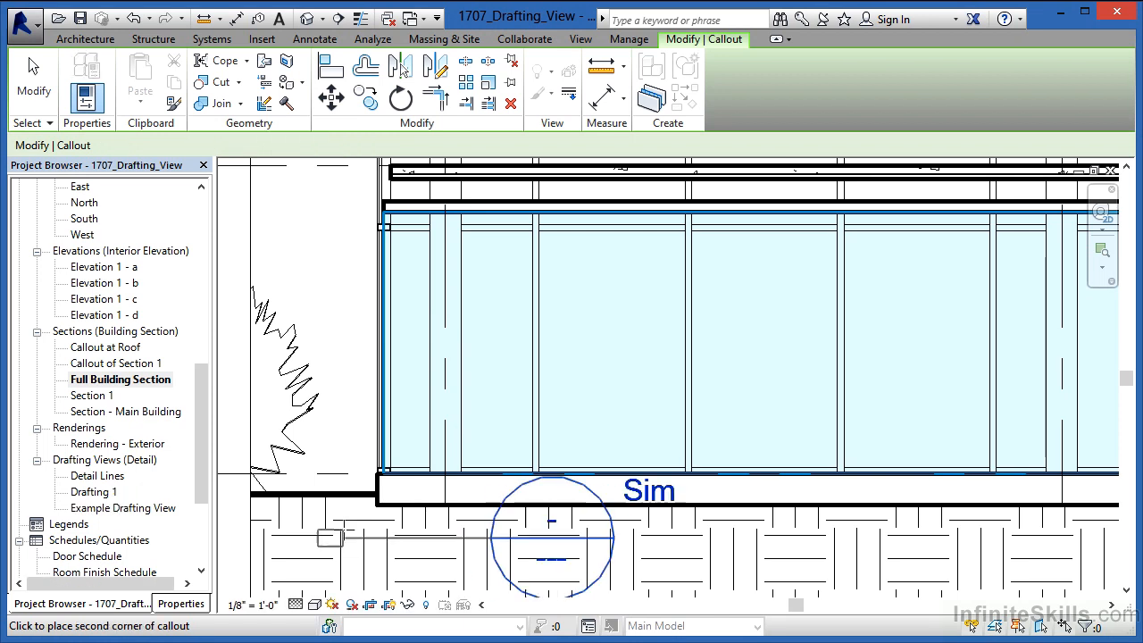
left_click(511, 393)
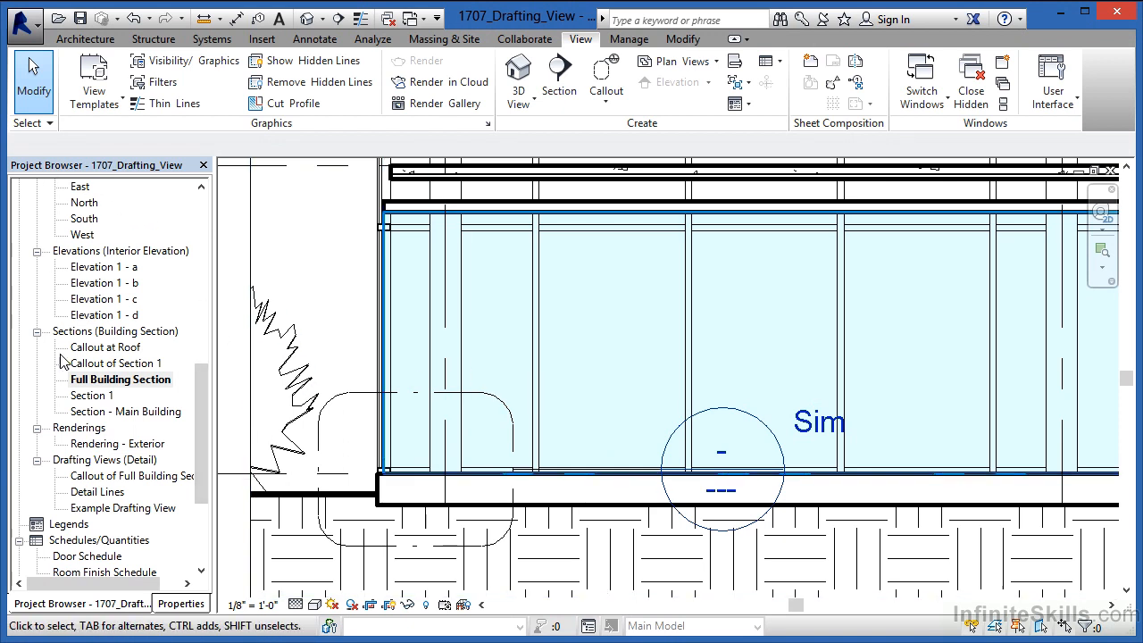
Step: Open the drafting view Callout of Full Building Section and bring up the annotation tools
right_click(98, 481)
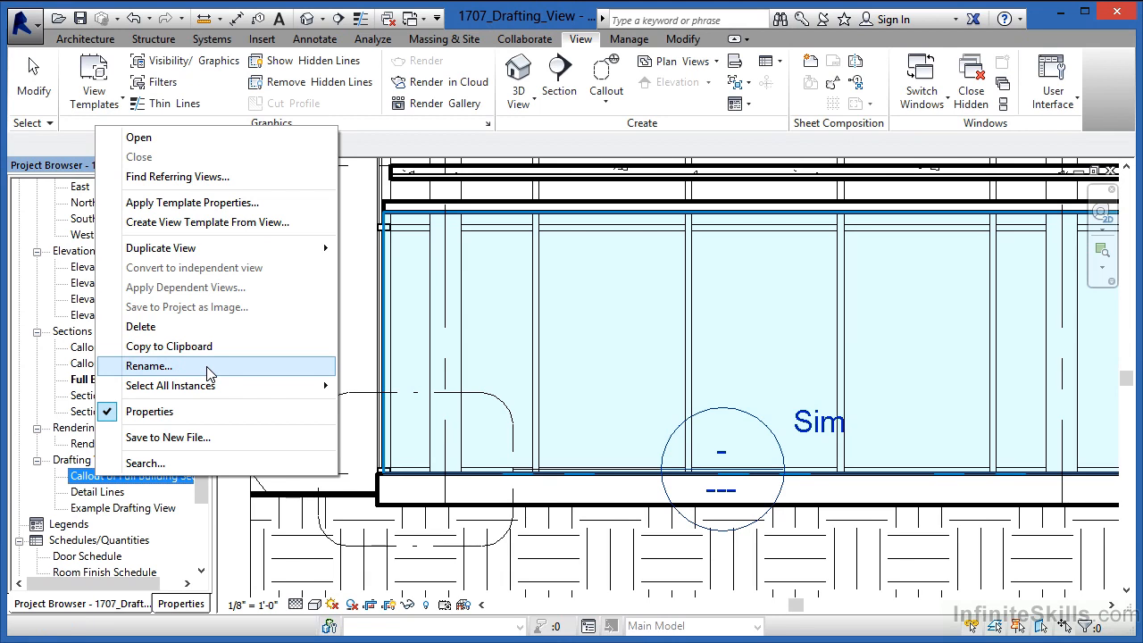
left_click(349, 331)
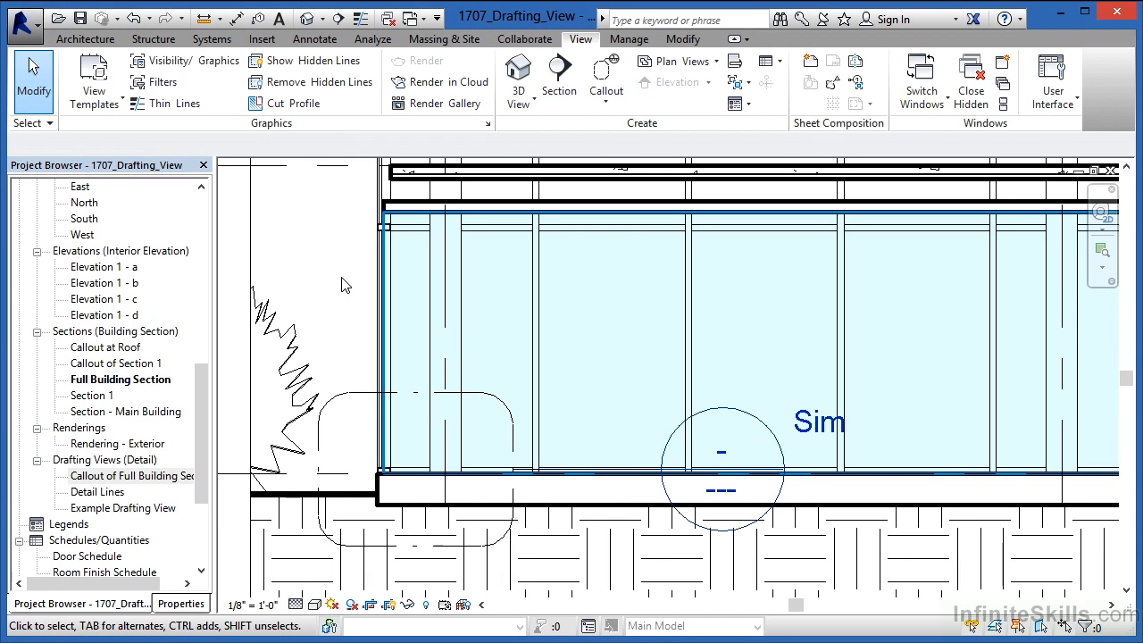
left_click(145, 476)
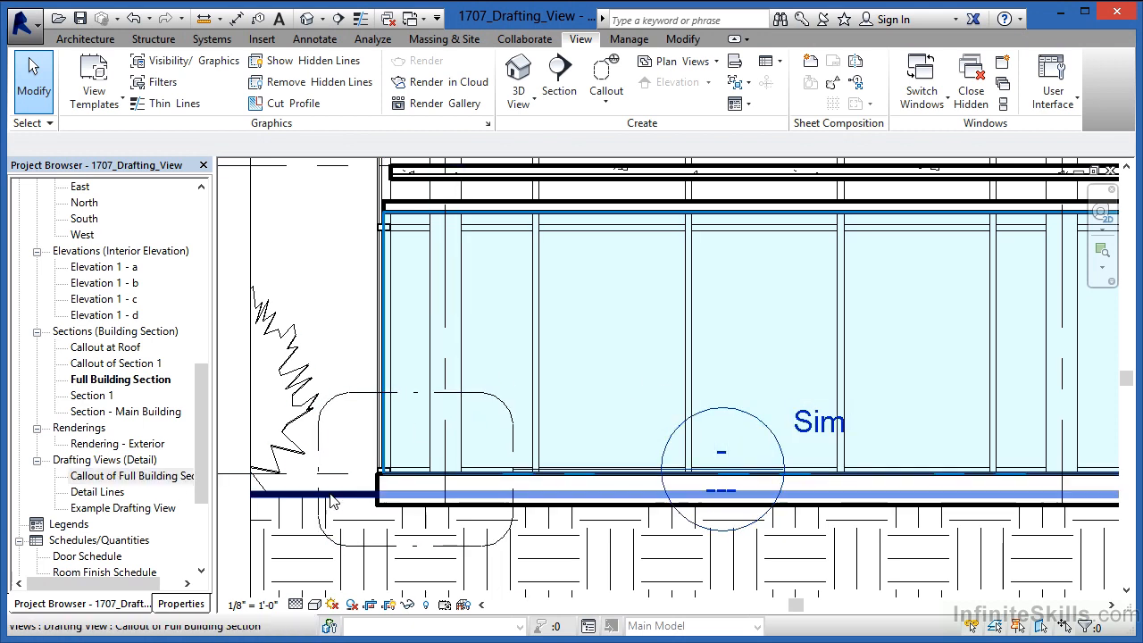
left_click(143, 476)
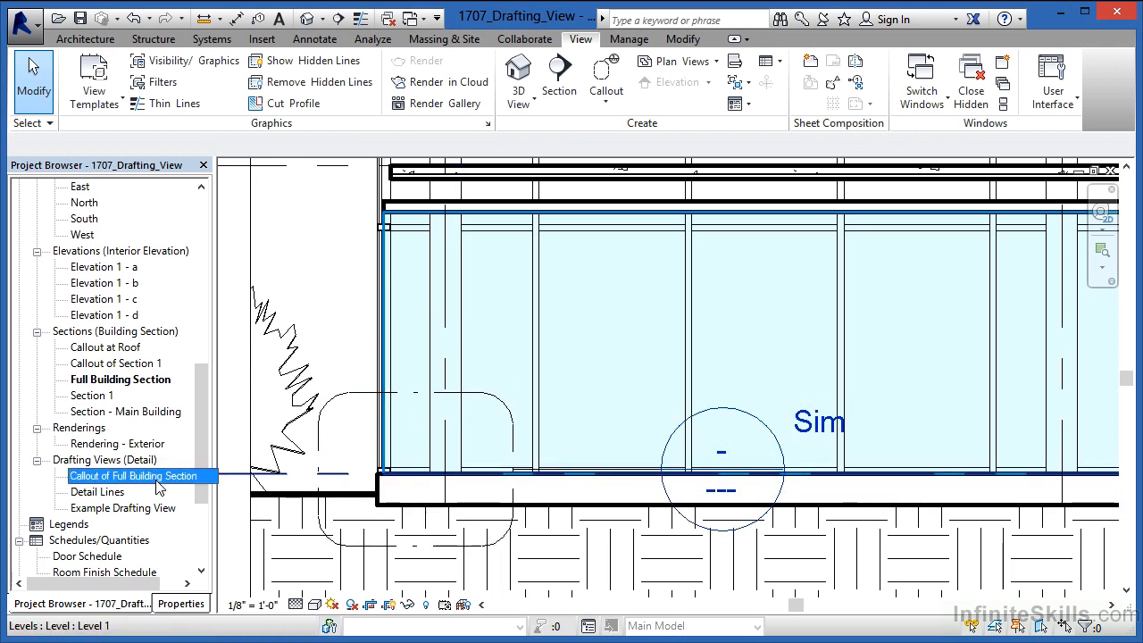
double_click(153, 482)
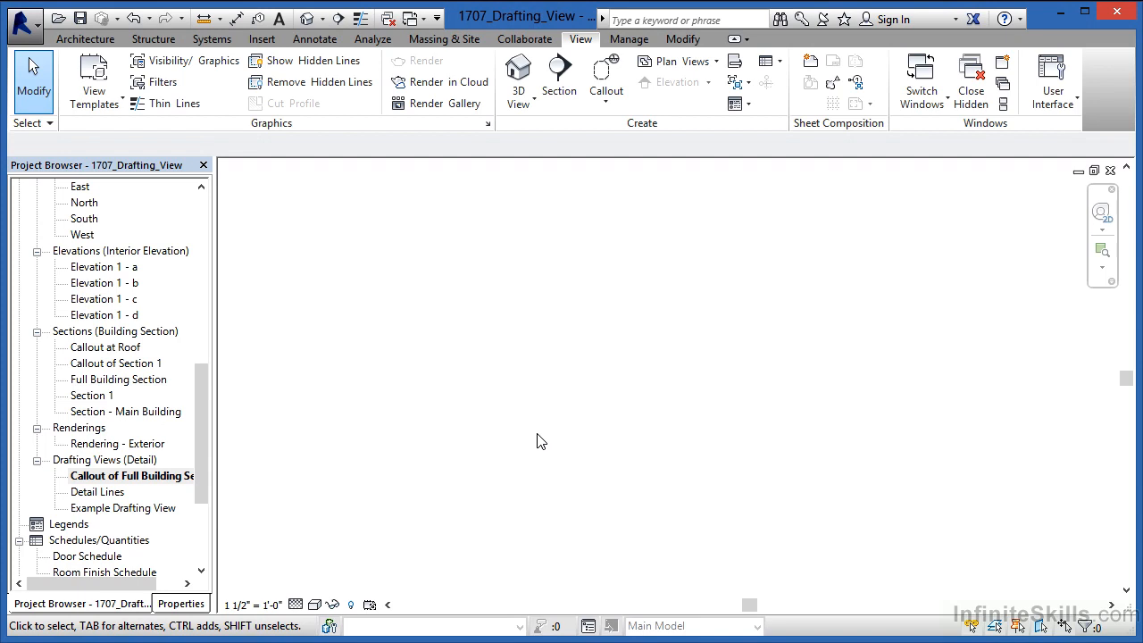
left_click(327, 41)
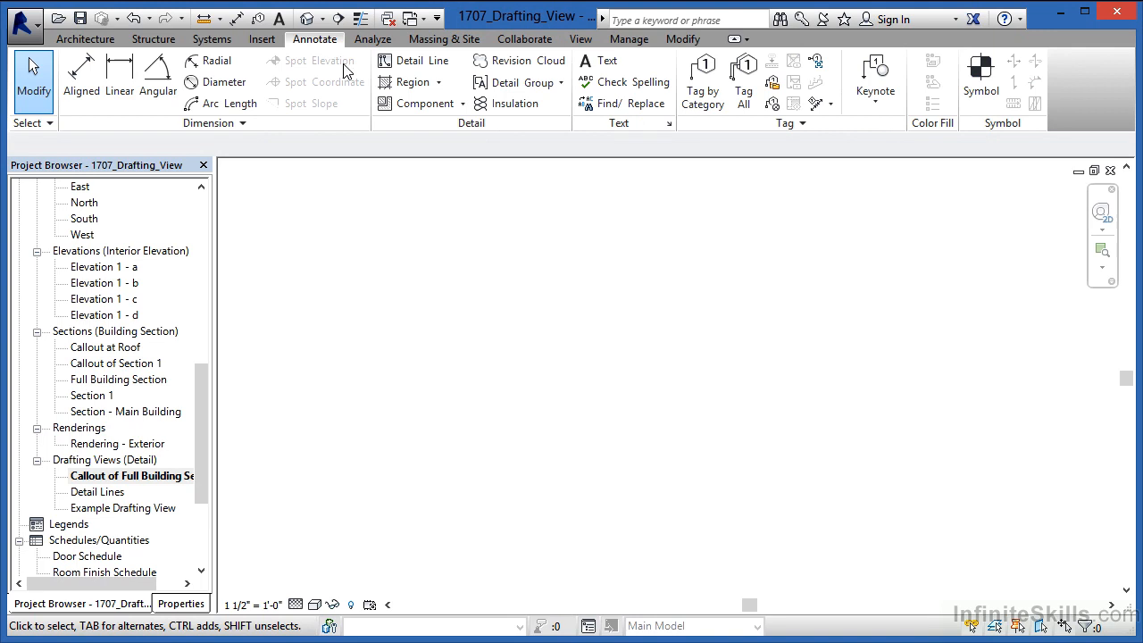